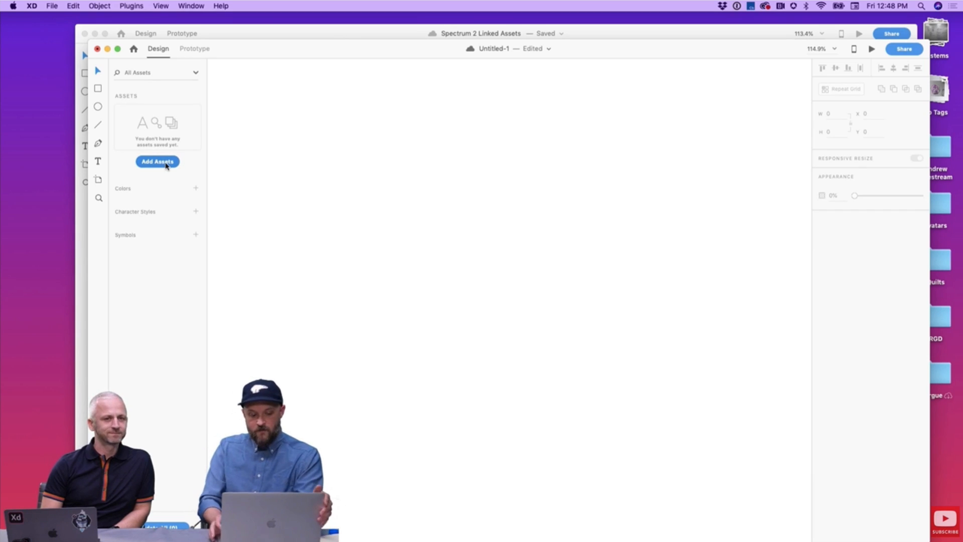
- Save Untitled-1 and link the Spectrum 2 Linked Assets document's colours, styles and symbols
key("super+s")
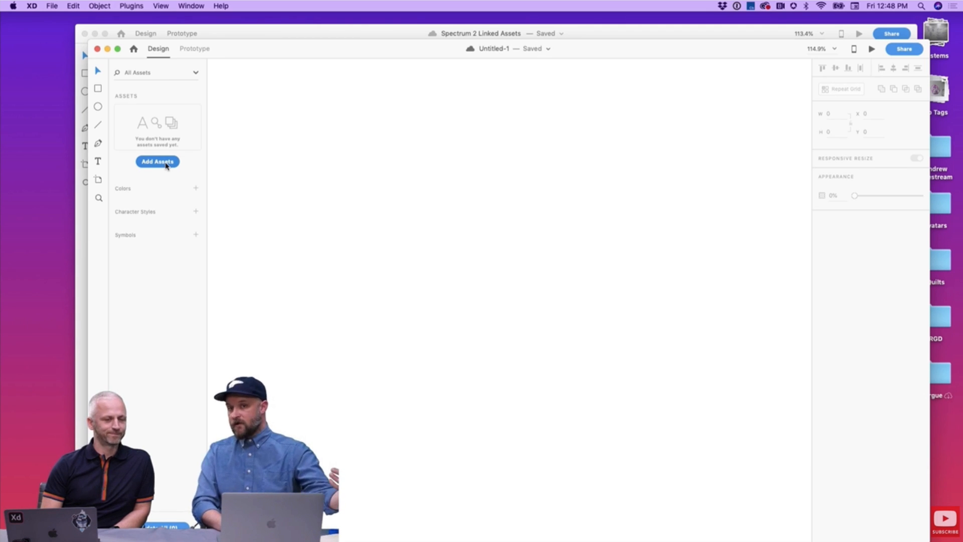
left_click(166, 165)
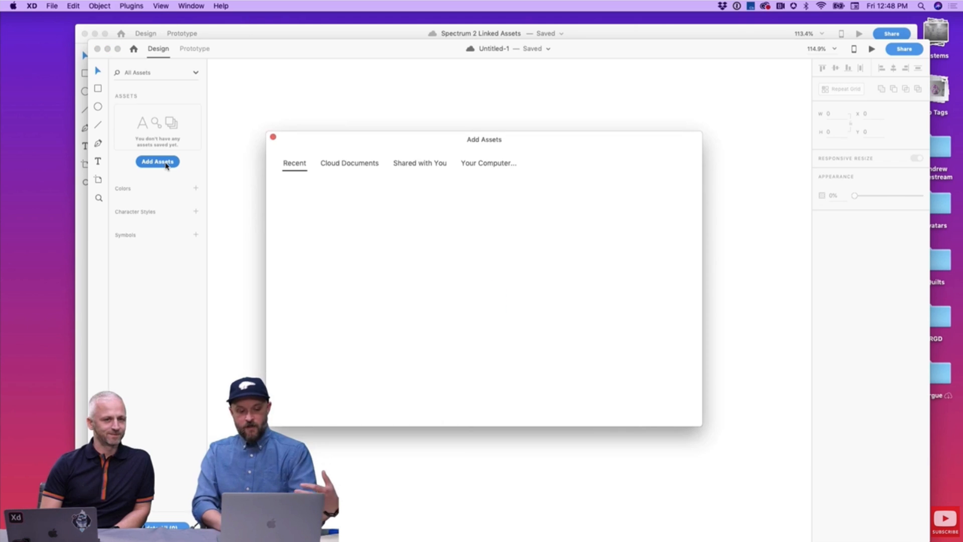
double_click(397, 226)
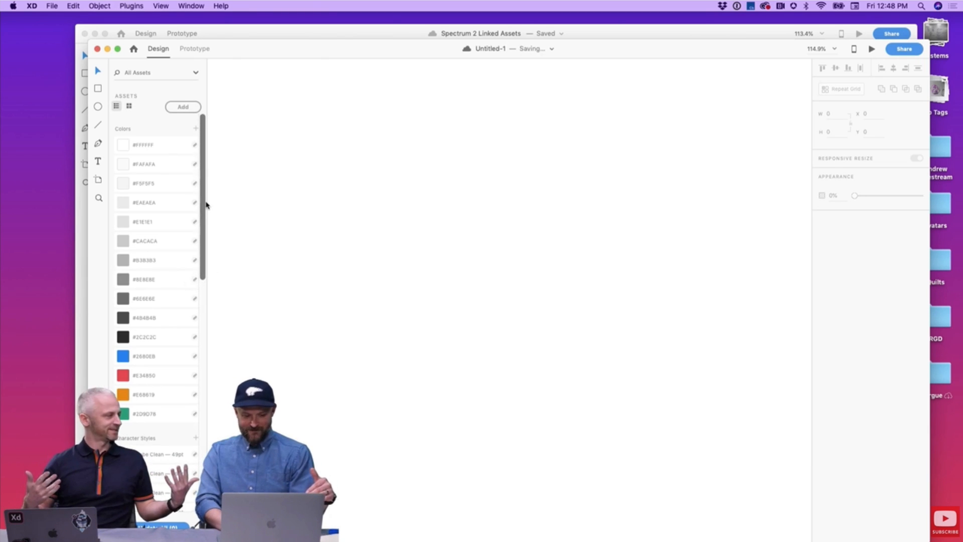
left_click_drag(208, 202, 226, 201)
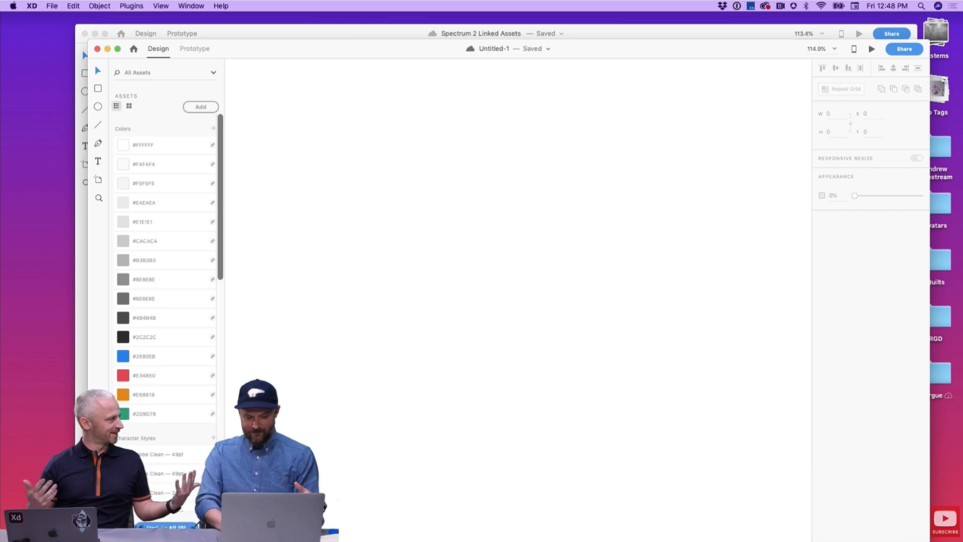
scroll(177, 300, "down", 3)
scroll(177, 300, "down", 5)
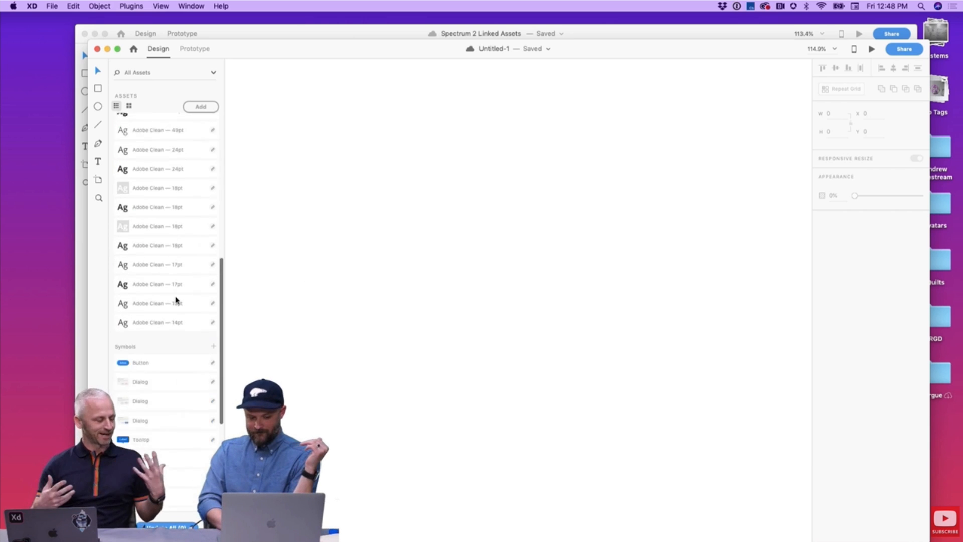
scroll(176, 300, "up", 3)
scroll(177, 300, "up", 2)
scroll(166, 226, "down", 8)
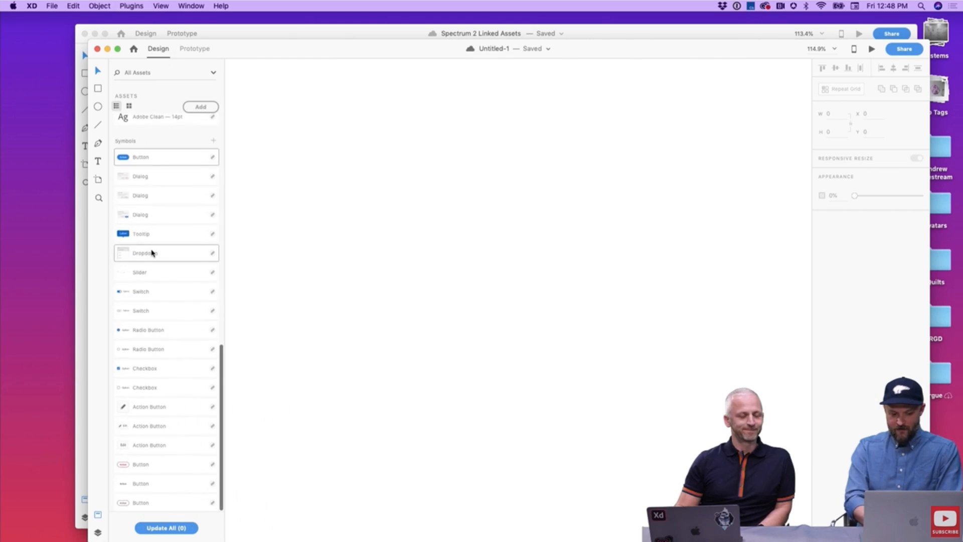
- Place a Button symbol instance, then give the source button a corner radius of 7
left_click_drag(151, 175, 503, 166)
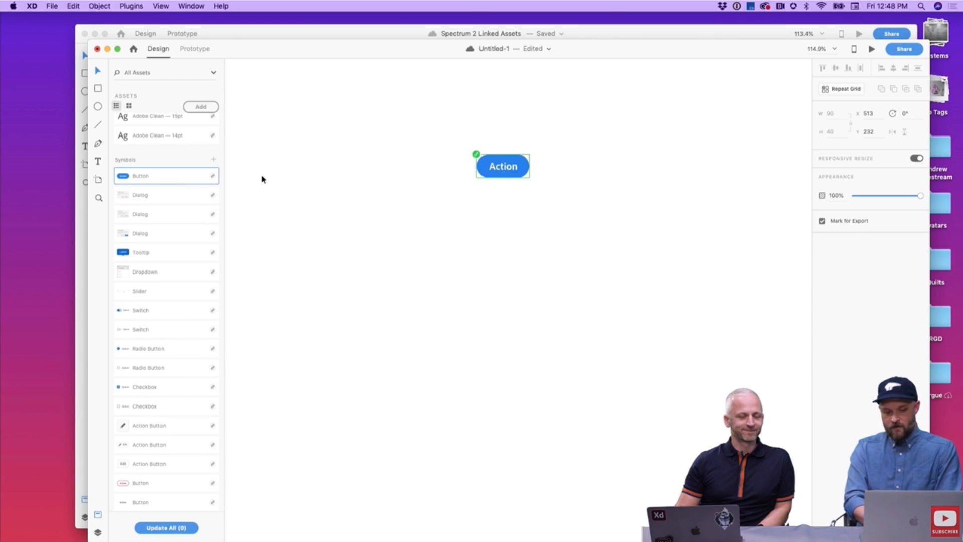
key("super+shift+k")
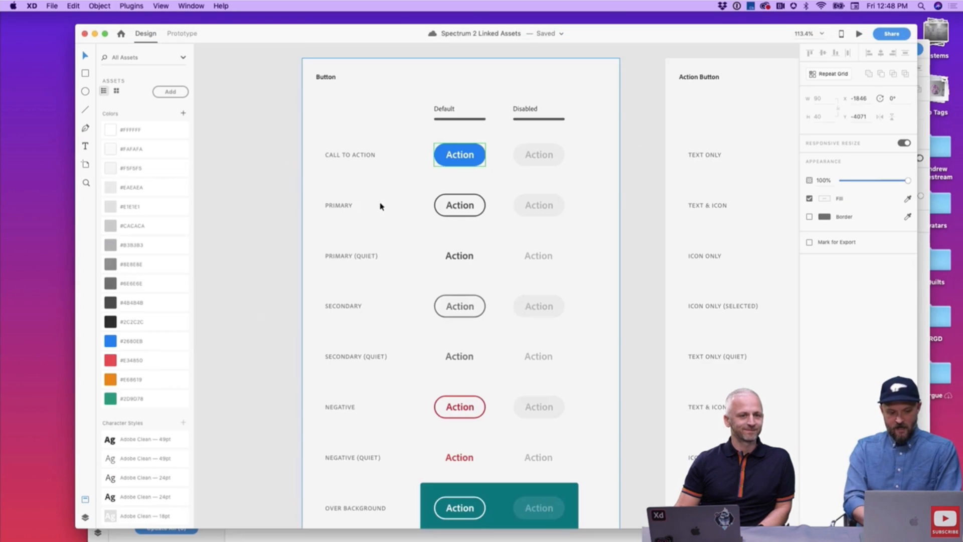
double_click(438, 160)
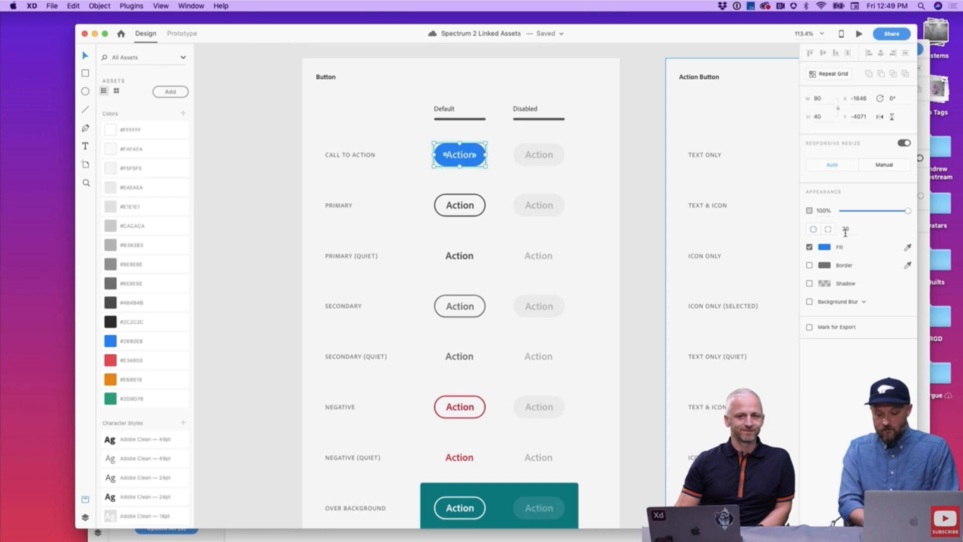
double_click(845, 229)
type("7")
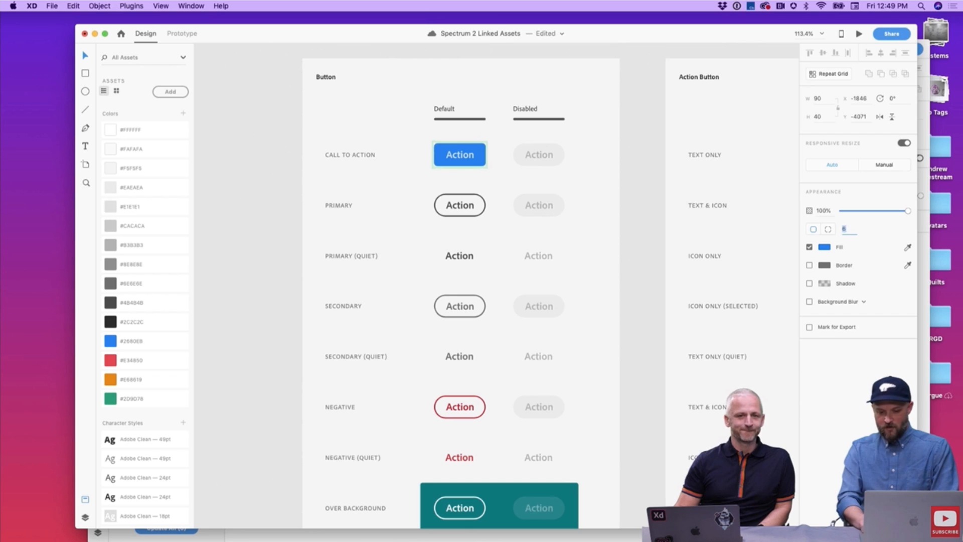
- Save the source document and return to Untitled-1 with a symbol update pending
left_click(628, 195)
key("super+s")
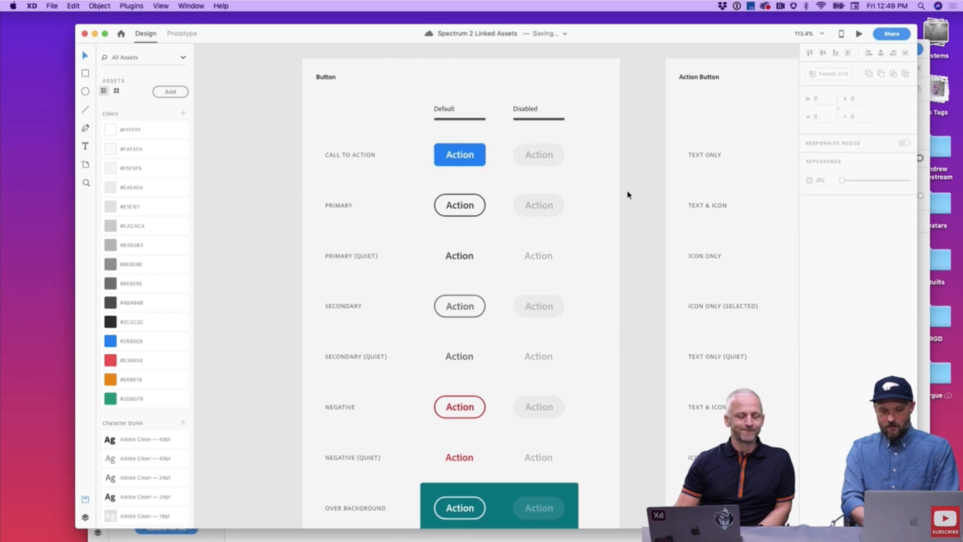
key("super+grave")
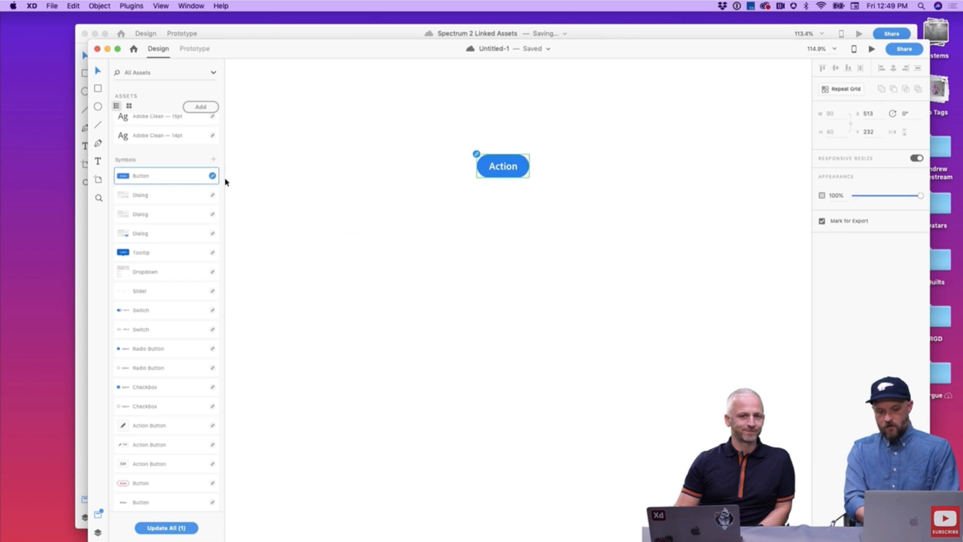
- Apply the pending Button symbol update so the instance shows the new corners
left_click(214, 178)
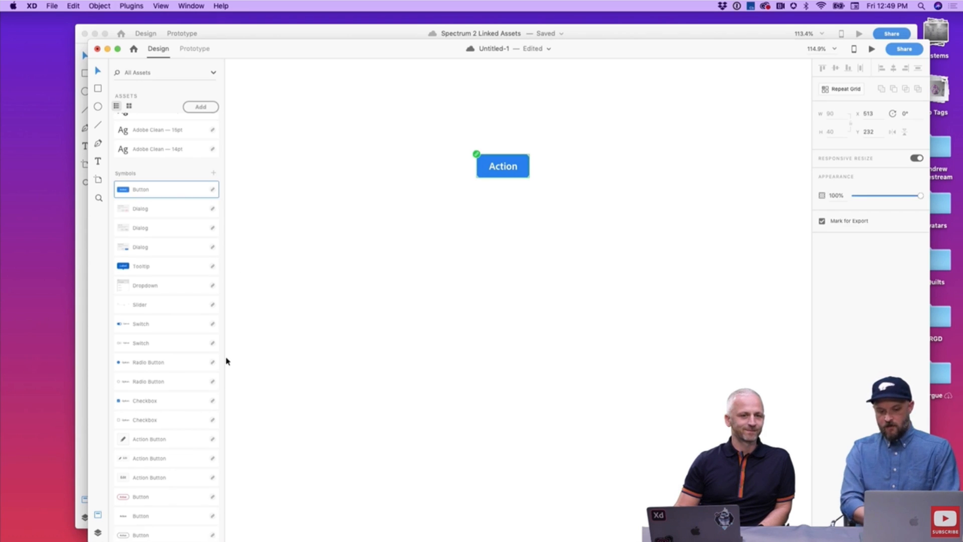
left_click(501, 223)
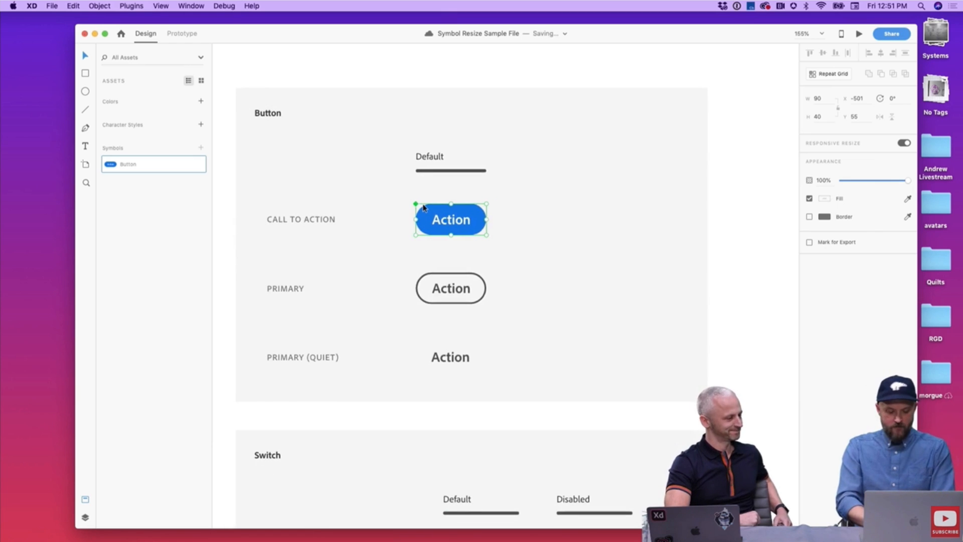
- Duplicate the Action button to the right and relabel the copy Ask Andrew
left_click_drag(423, 218, 663, 220)
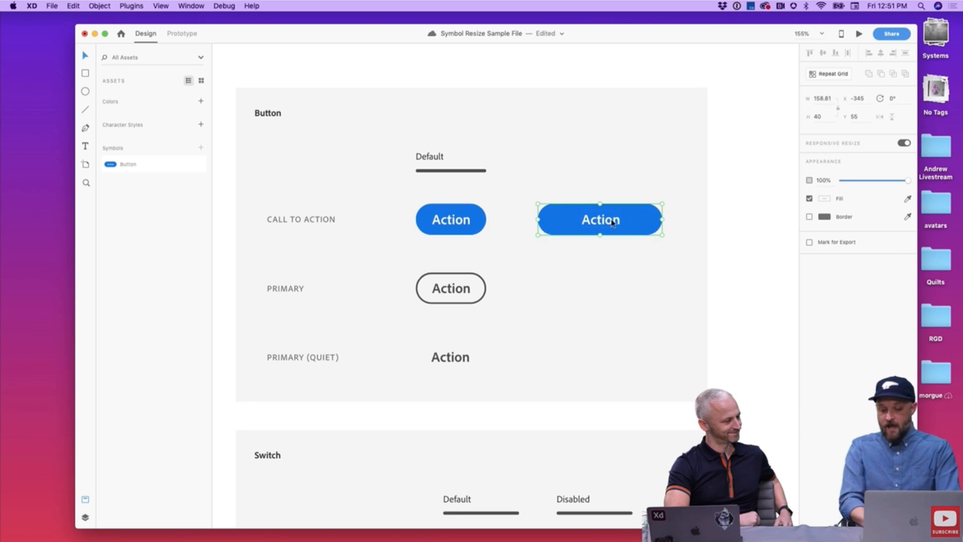
double_click(612, 222)
type("Ask Andrew")
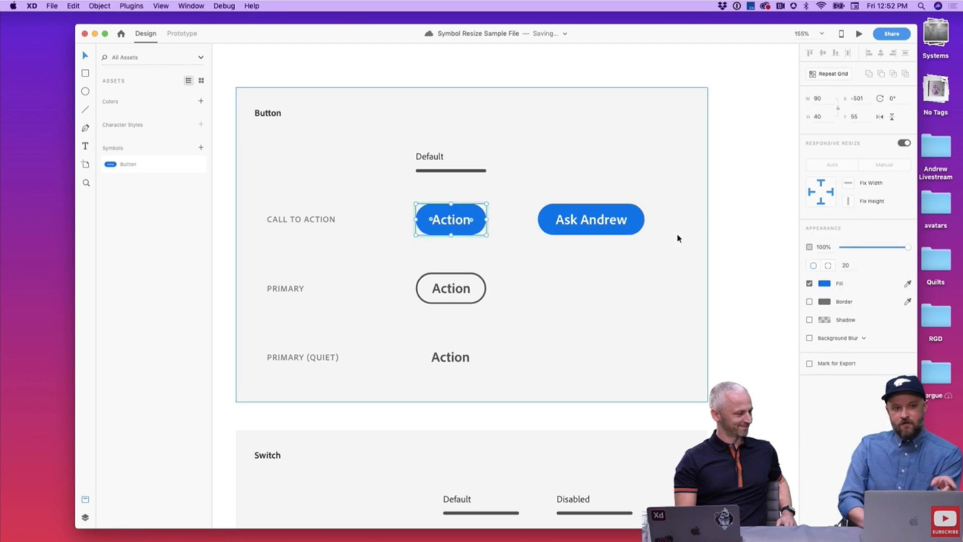
- Shift the button fill hue from blue to purple in the colour picker
left_click(826, 284)
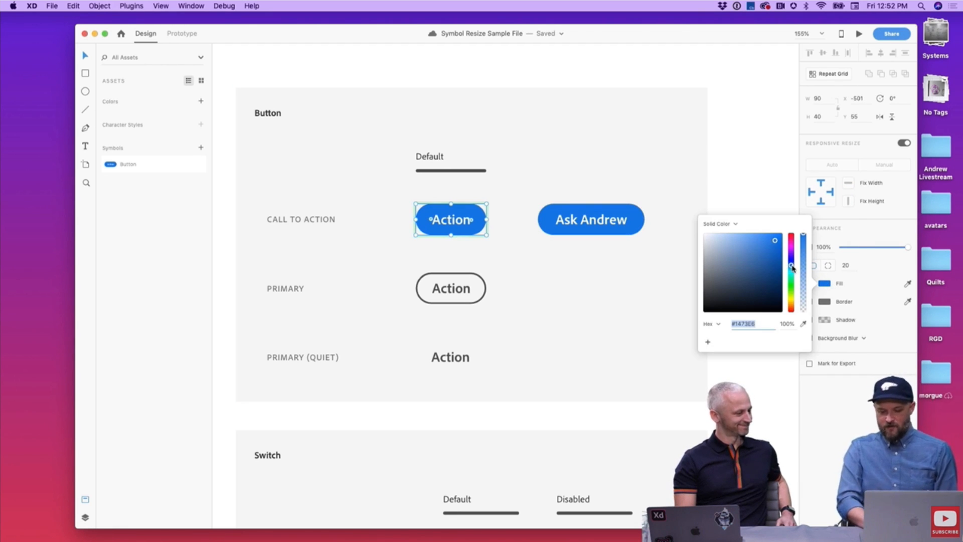
left_click_drag(792, 267, 791, 255)
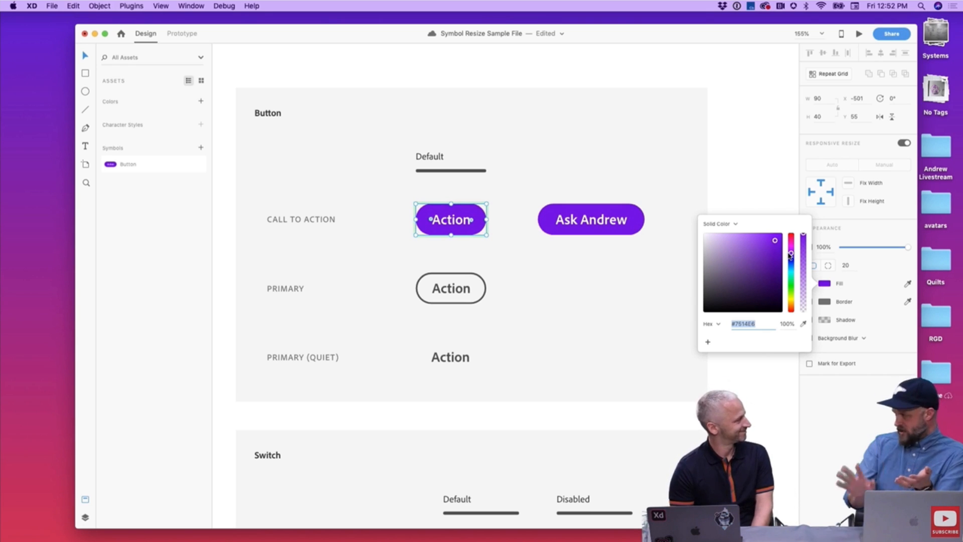
left_click(767, 135)
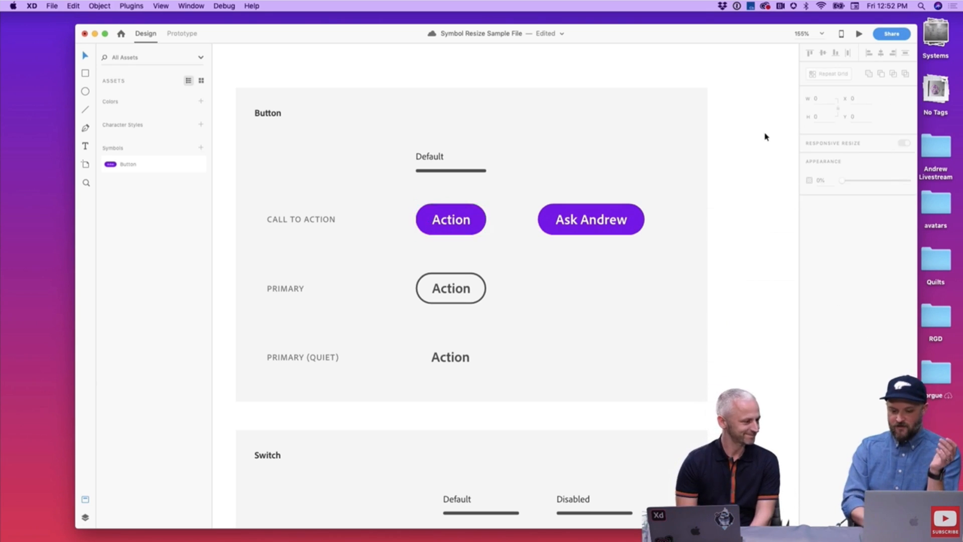
- Duplicate the Ask Andrew button below the original
left_click(611, 224)
left_click_drag(611, 224, 620, 275, "alt")
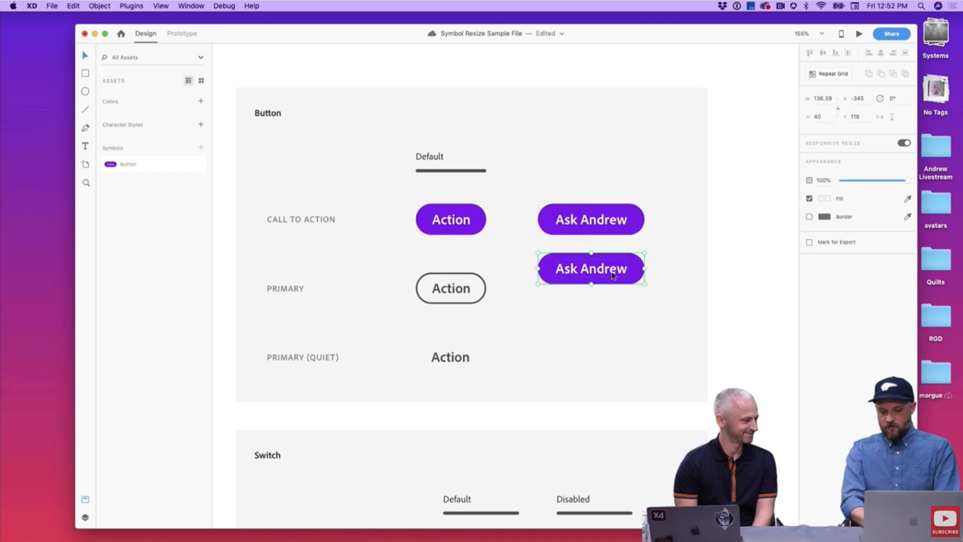
left_click(576, 456)
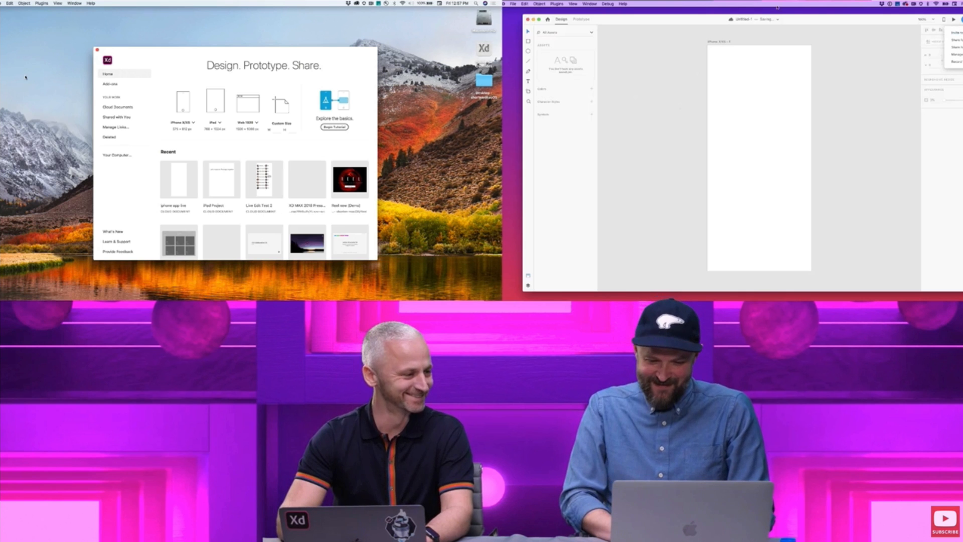
- Save the new document to the cloud and send an Invite to Edit from the Share panel
left_click(955, 39)
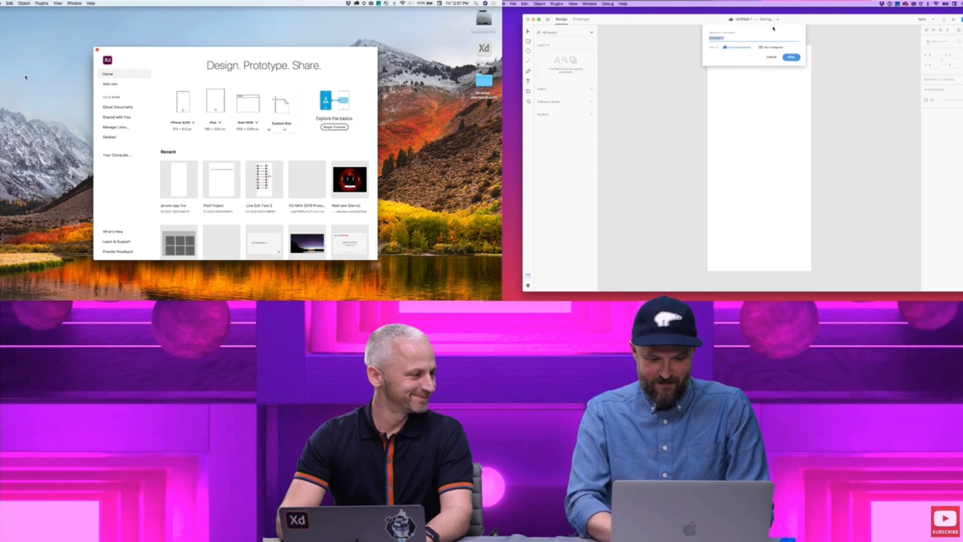
key("Return")
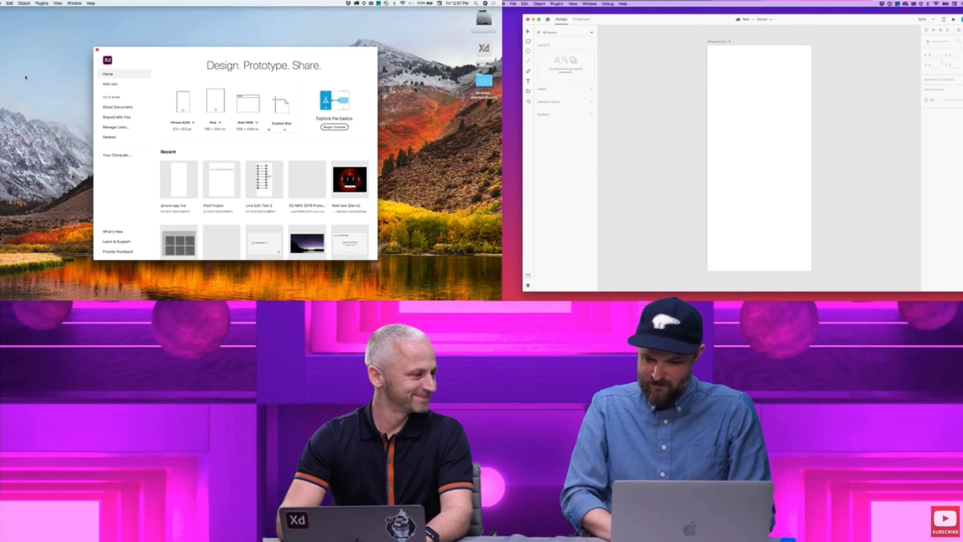
left_click(960, 33)
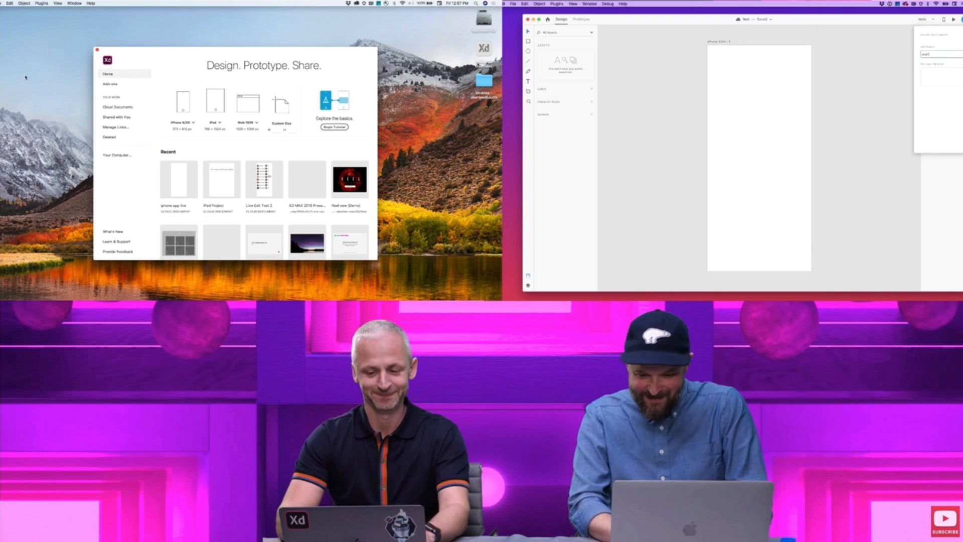
left_click(775, 156)
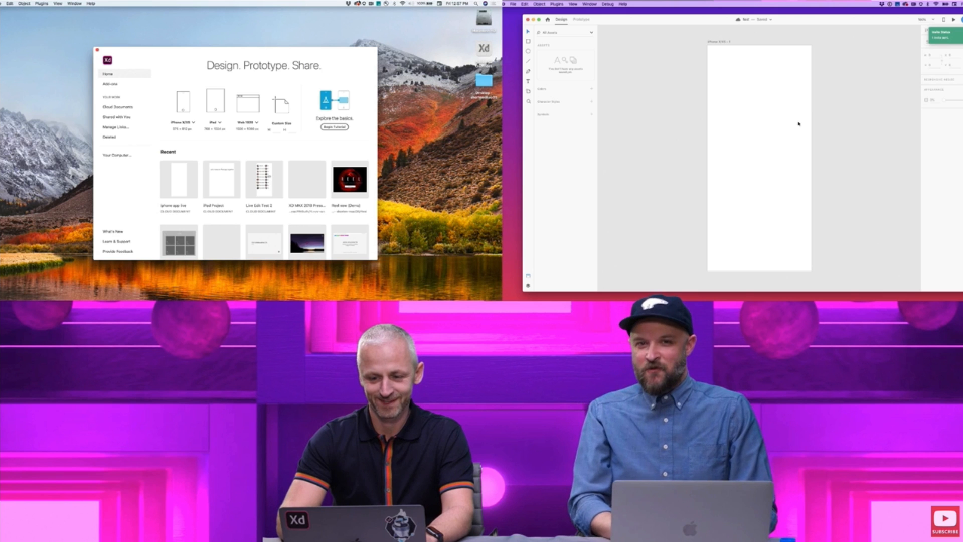
- Accept the edit invitation from Creative Cloud notifications and open the shared document
left_click(358, 3)
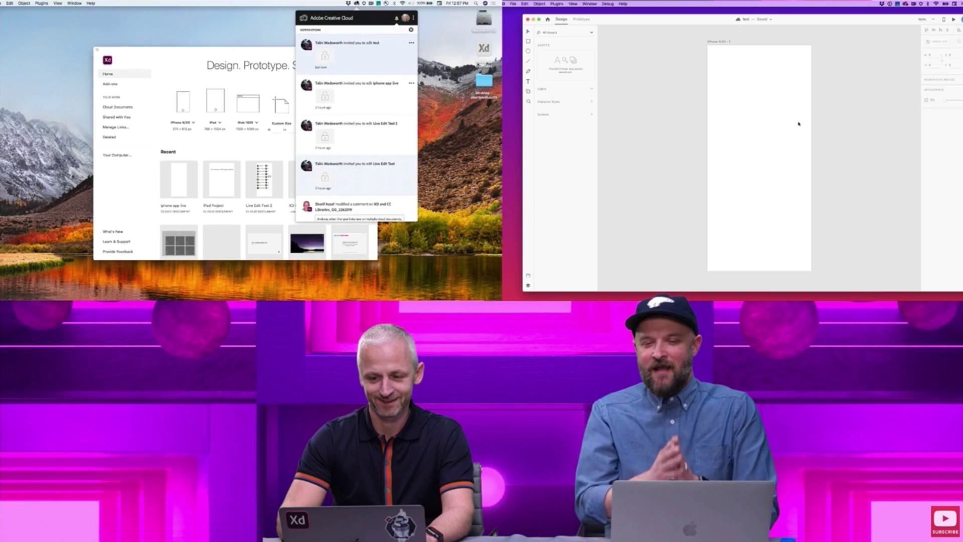
left_click(358, 51)
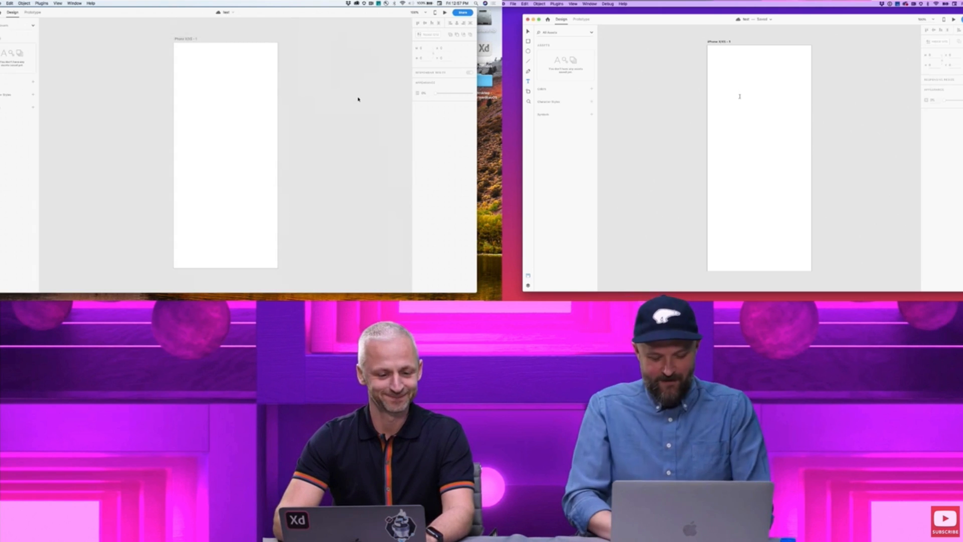
- Add HI ANDREW text on the shared artboard, undo a stray rectangle, and move the text up
left_click(740, 97)
type("HI ANDREW")
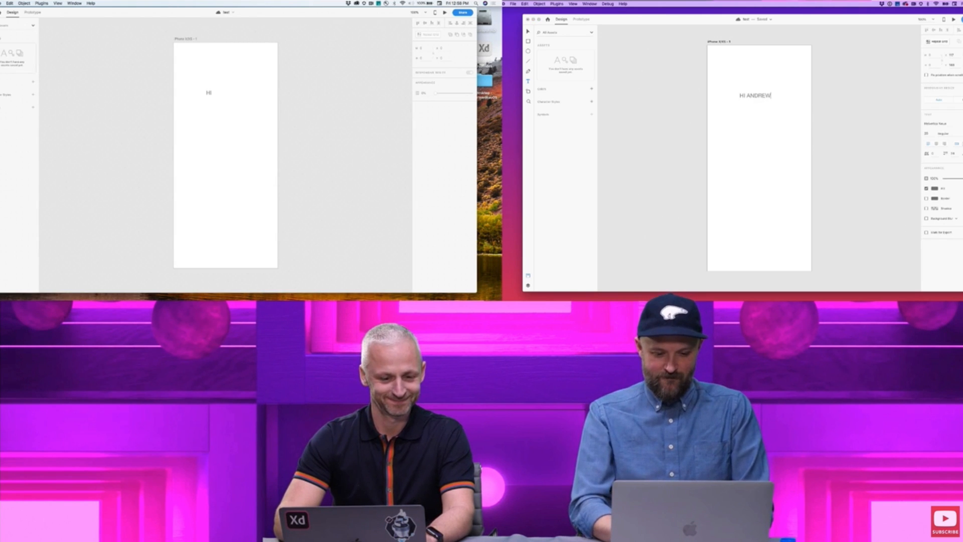
left_click_drag(191, 149, 217, 172)
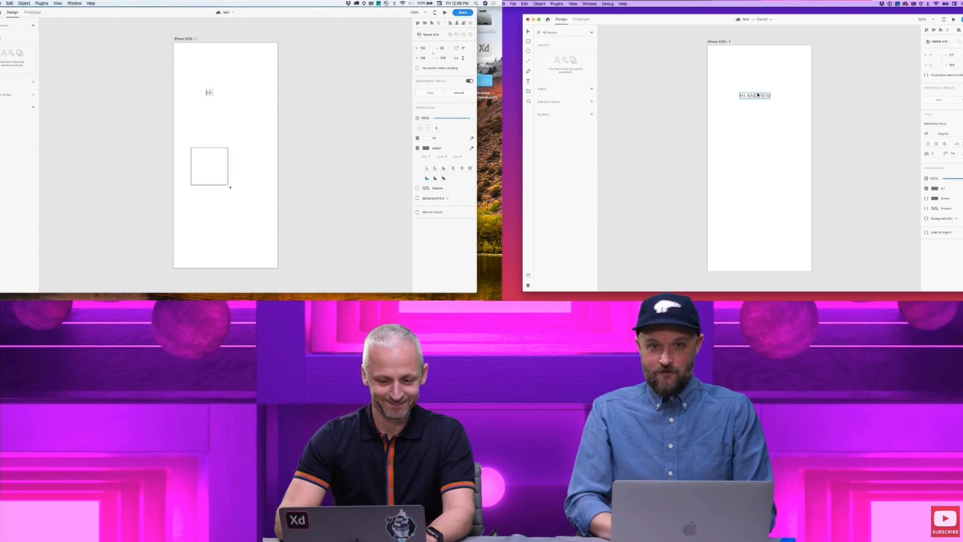
key("ctrl+z")
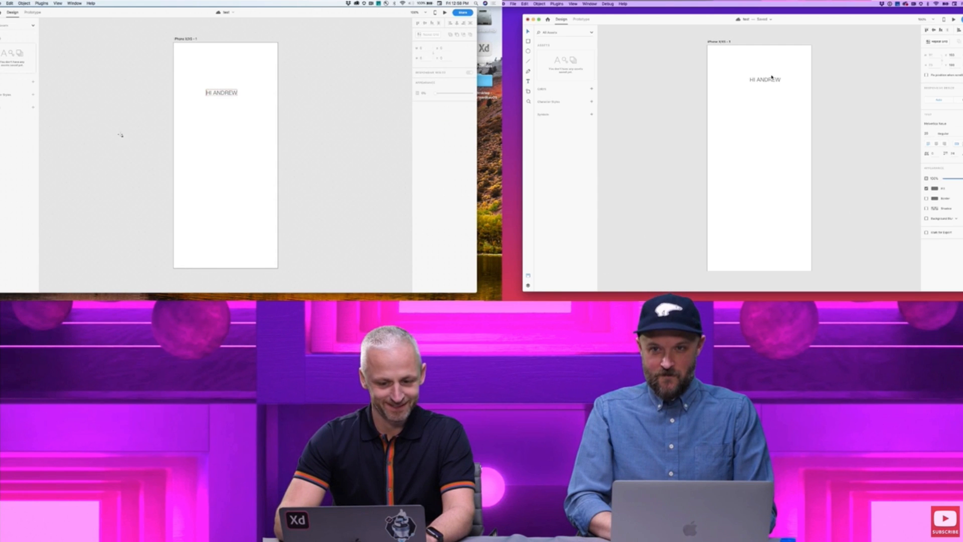
left_click_drag(756, 70, 752, 68)
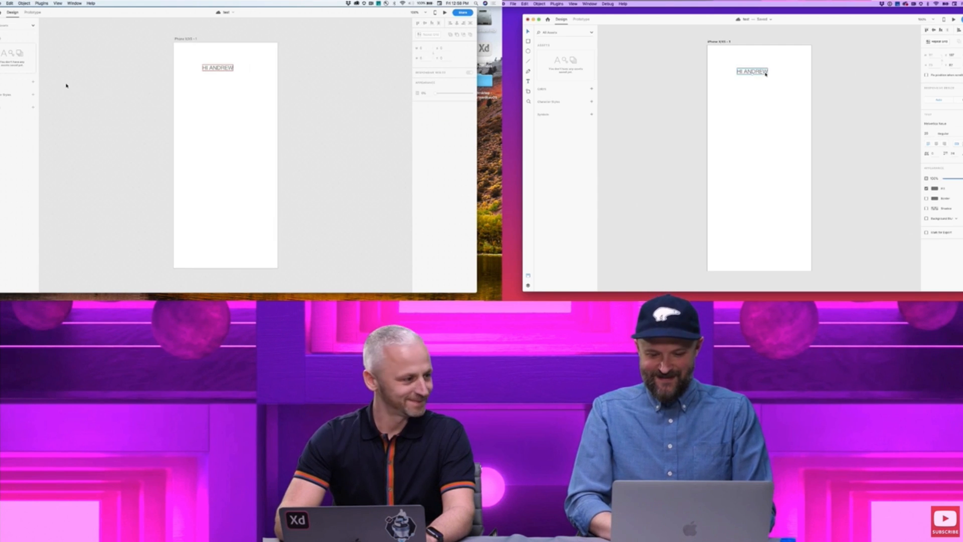